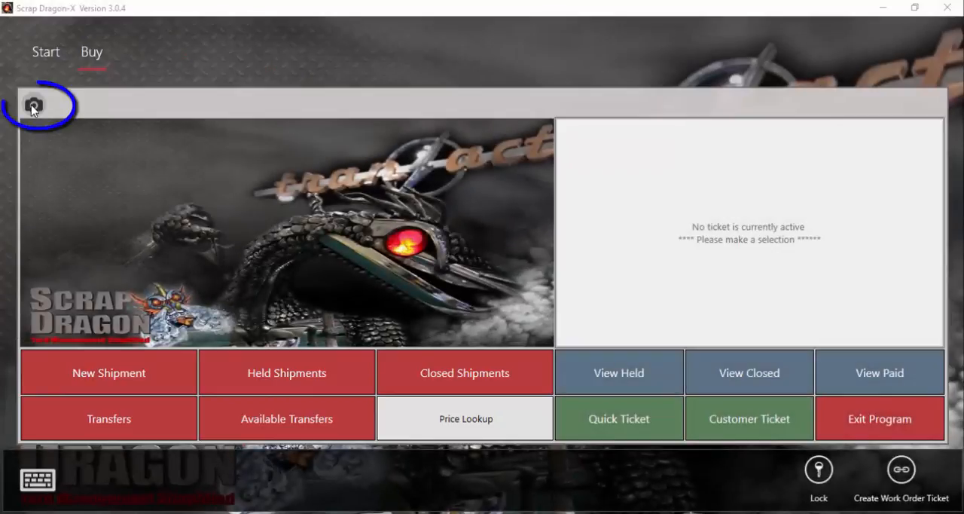
View the live feeds of the Inbound and Outbound scale cameras.
click(33, 107)
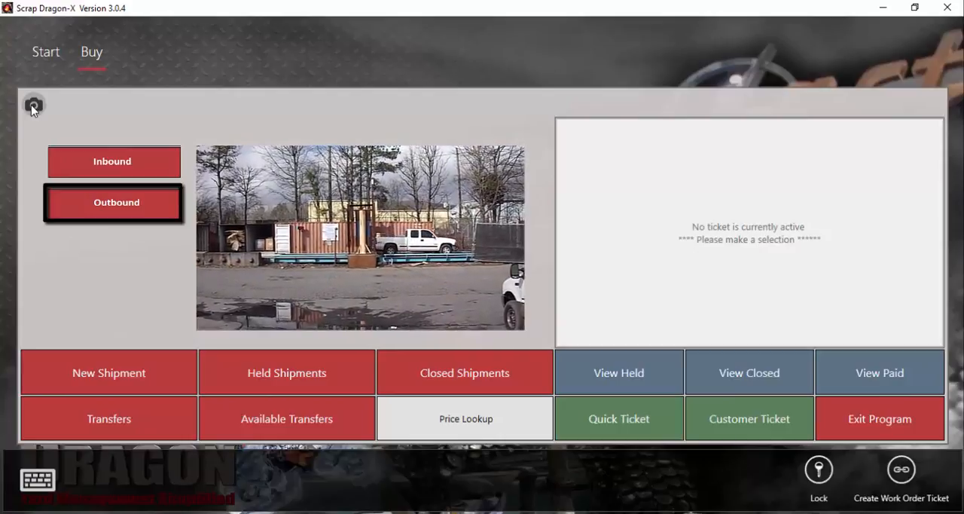
click(33, 106)
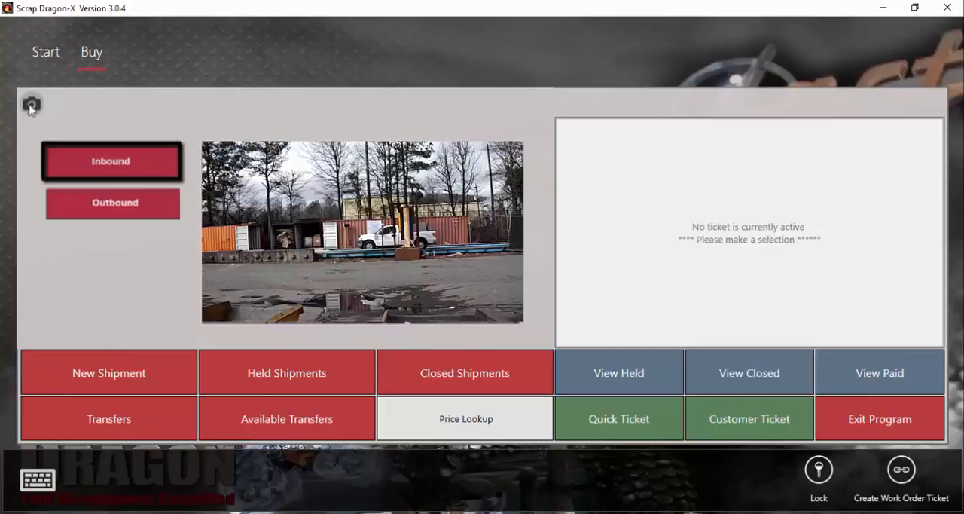
Start a quick ticket, look through the Warehouse commodity group, and return to the main commodity list.
click(644, 435)
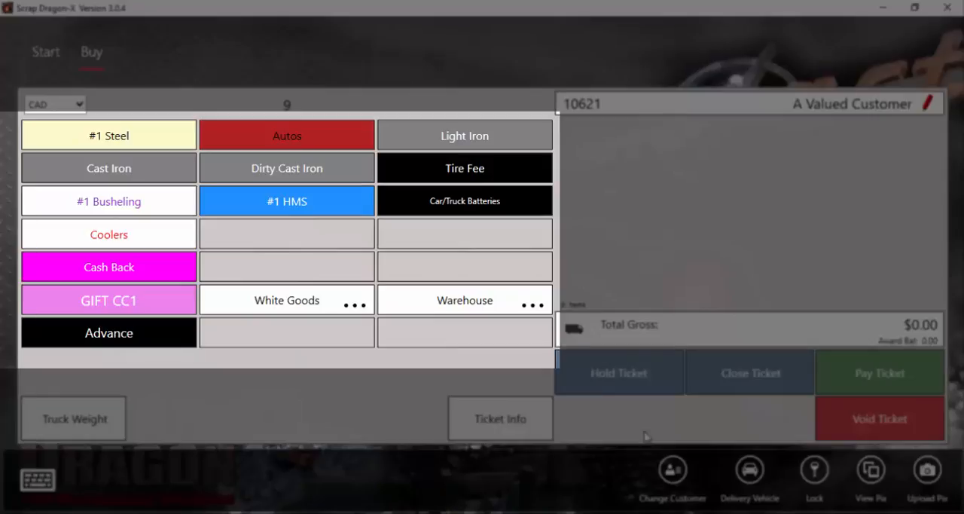
click(453, 307)
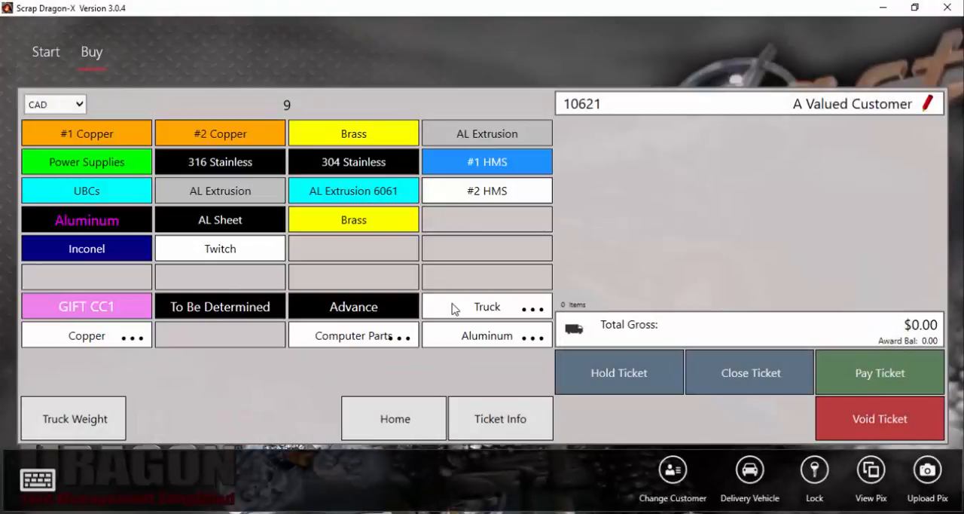
click(406, 440)
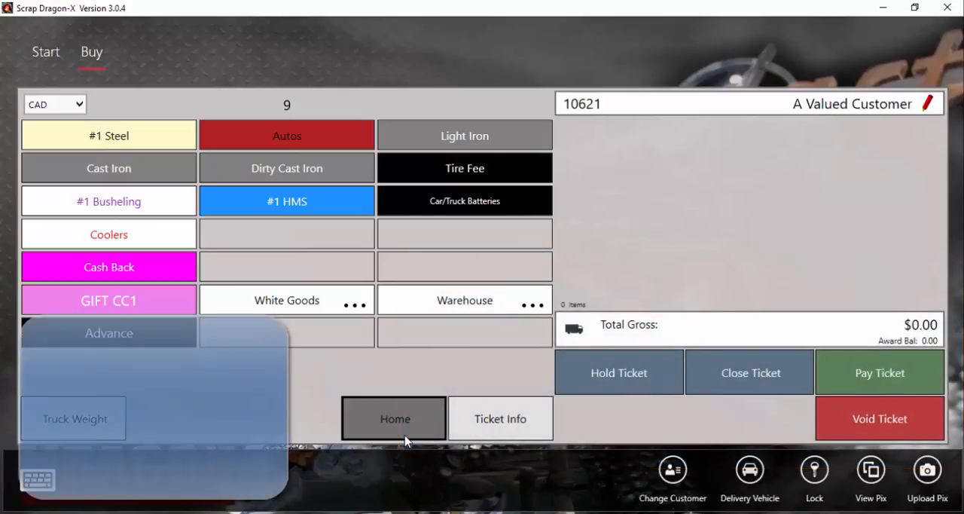
Add Autos to the ticket and capture its gross weight from the Inbound scale.
click(253, 141)
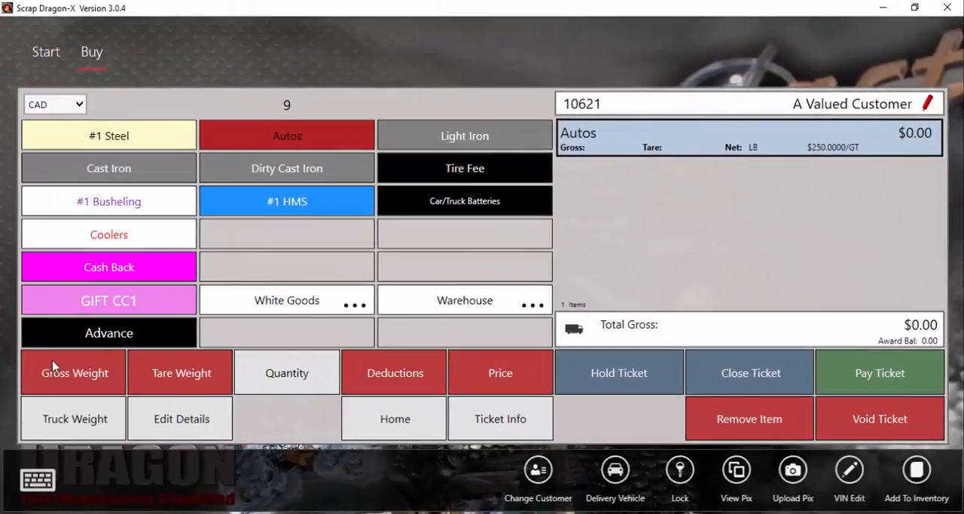
click(78, 371)
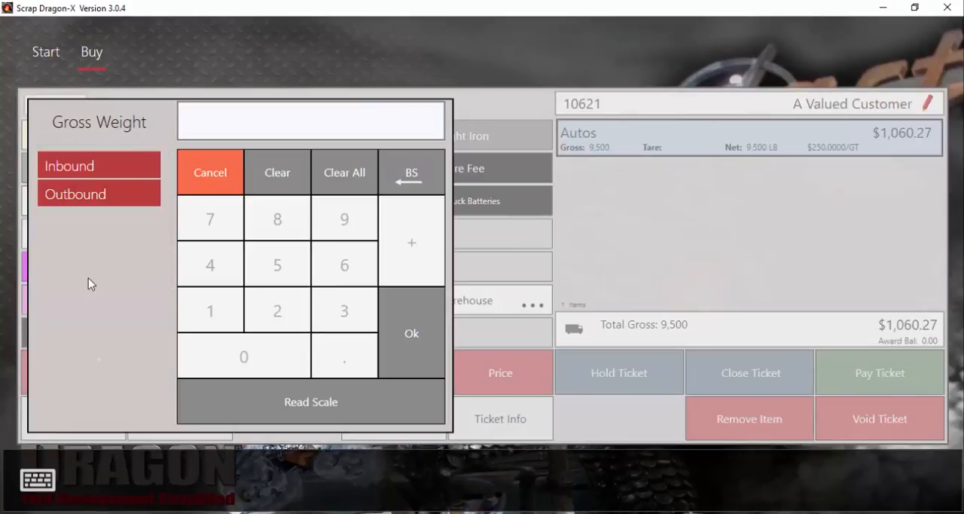
click(98, 168)
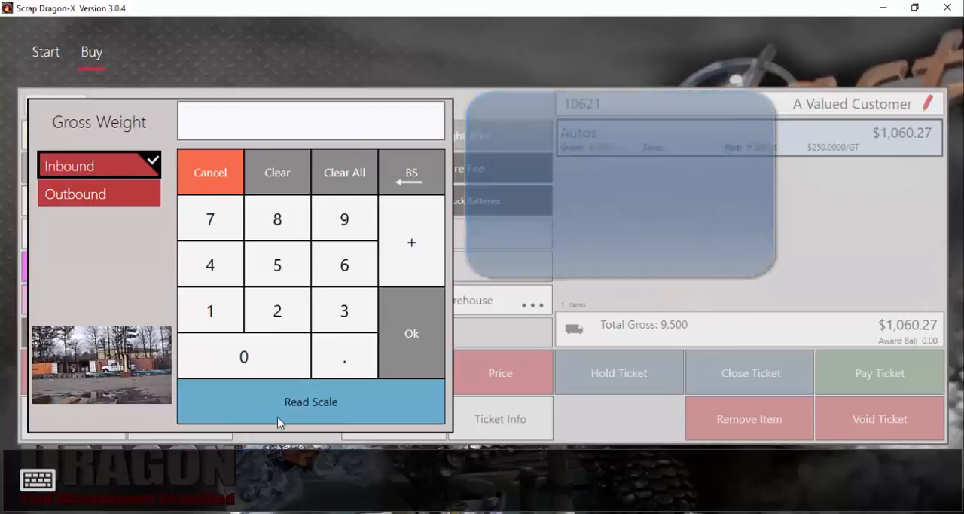
click(301, 419)
click(420, 350)
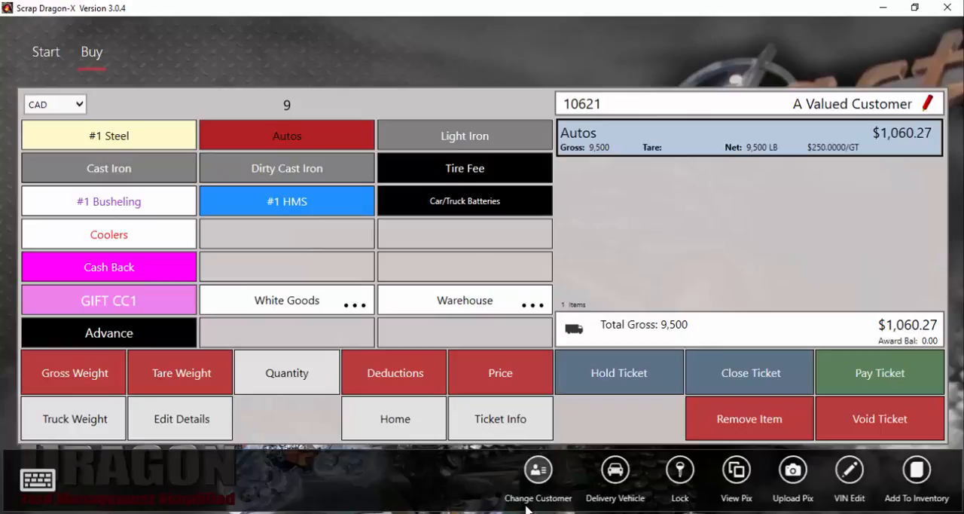
Put the ticket on hold with the vehicle description "White Pickup".
click(610, 381)
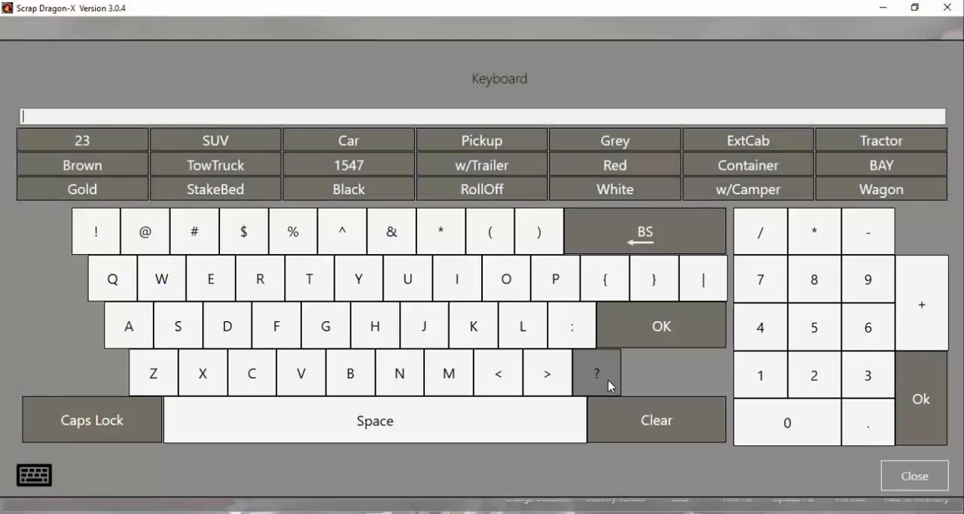
click(607, 190)
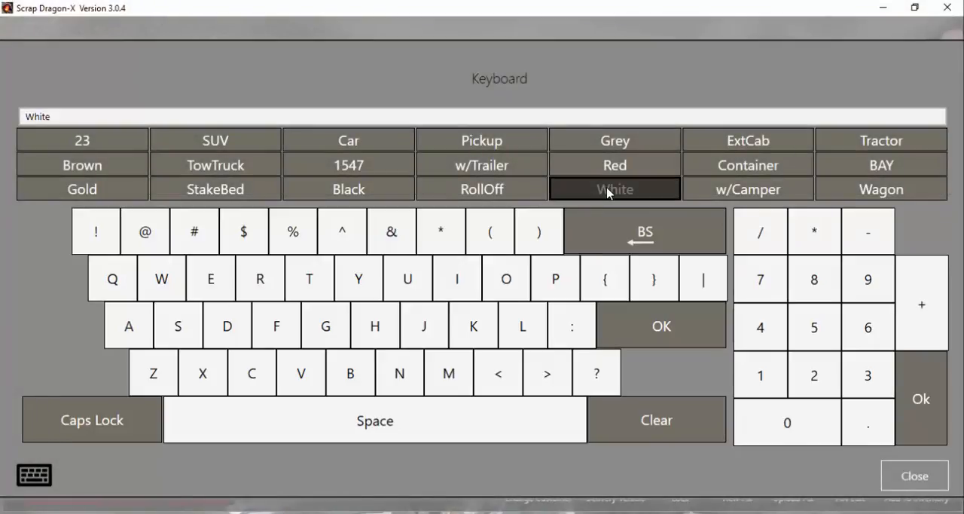
click(497, 142)
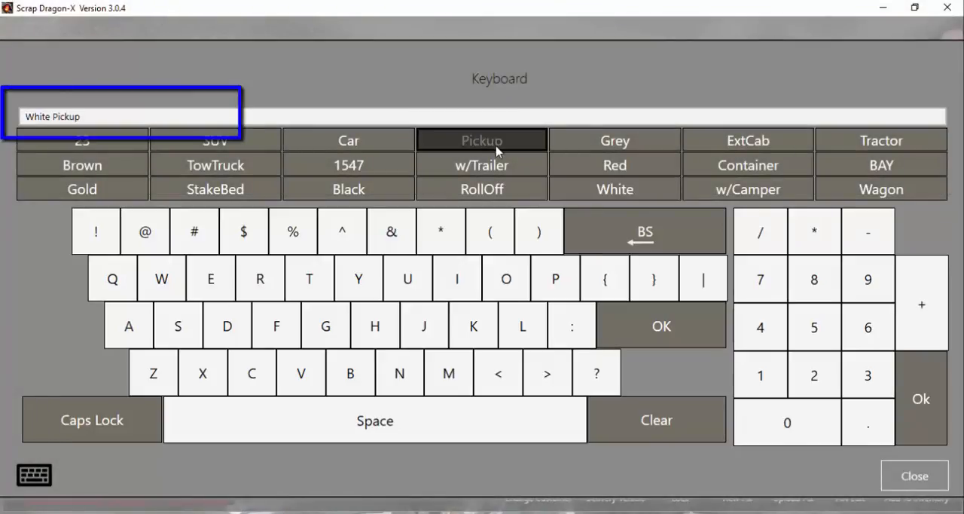
click(651, 325)
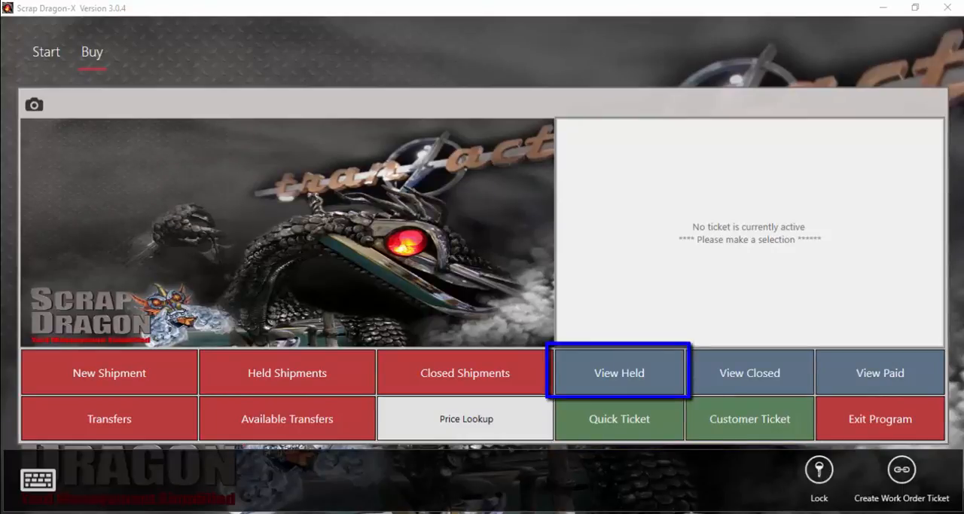
Reopen the held White Pickup ticket and capture the Autos tare weight from the Outbound scale.
click(612, 374)
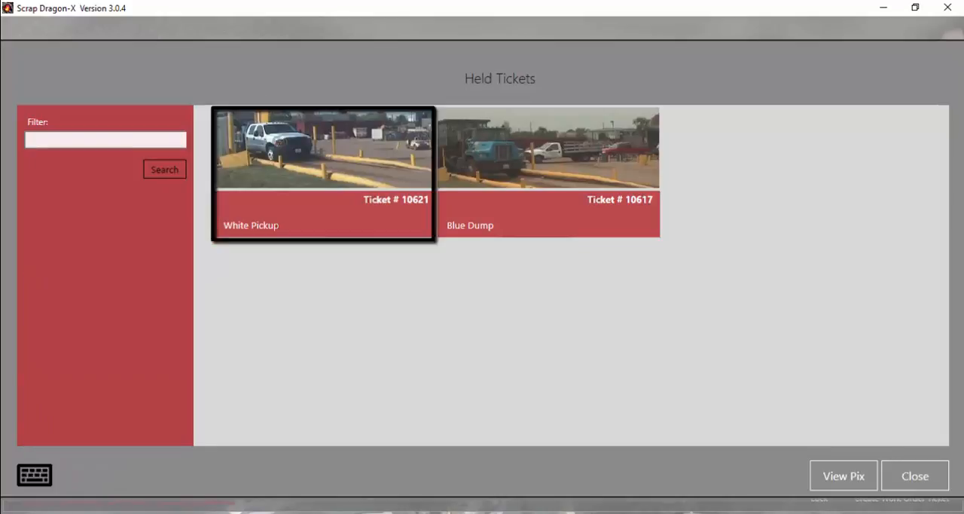
click(304, 188)
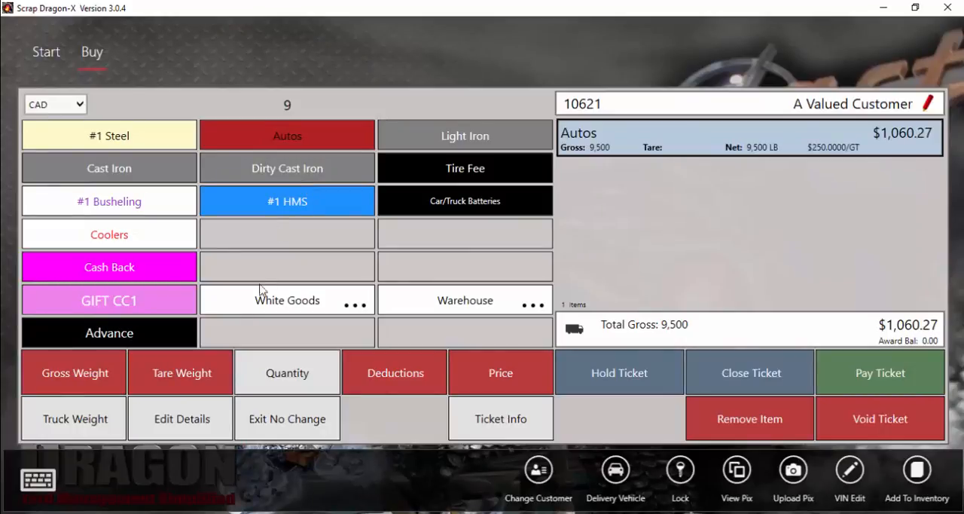
click(167, 384)
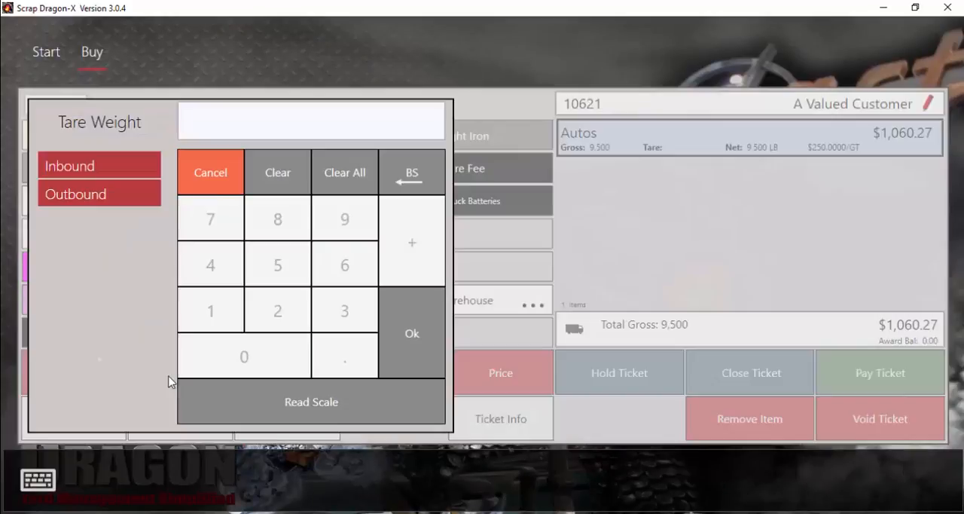
click(100, 193)
click(311, 401)
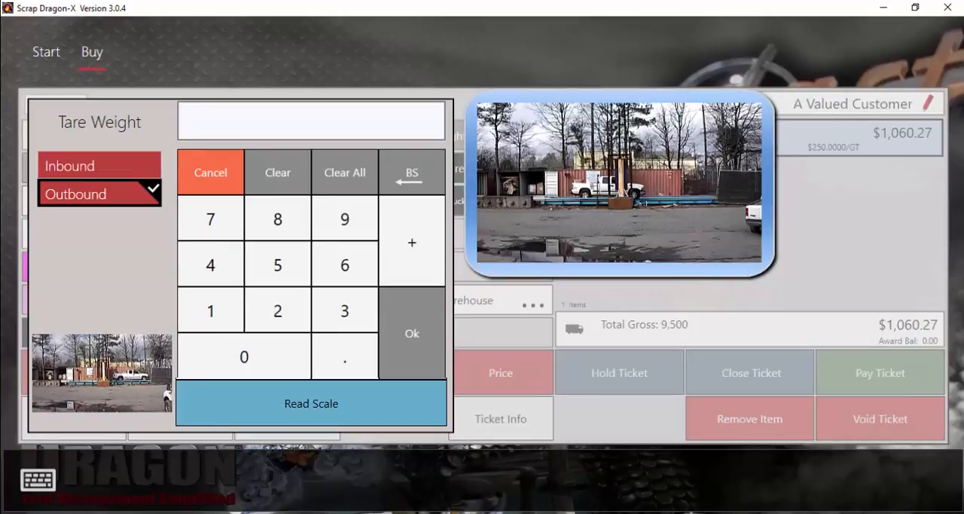
click(427, 355)
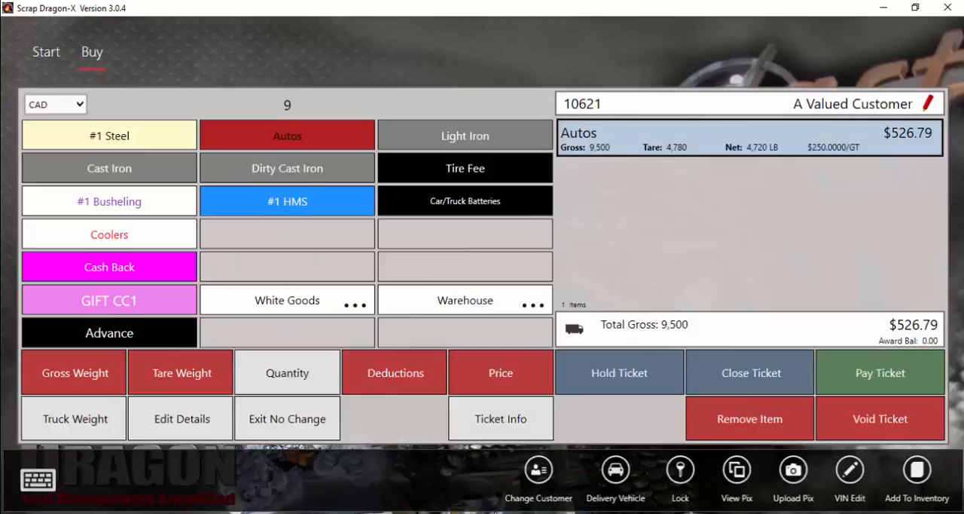
Add a Tires deduction of 100 by weight to the Autos item and update the ticket.
click(400, 388)
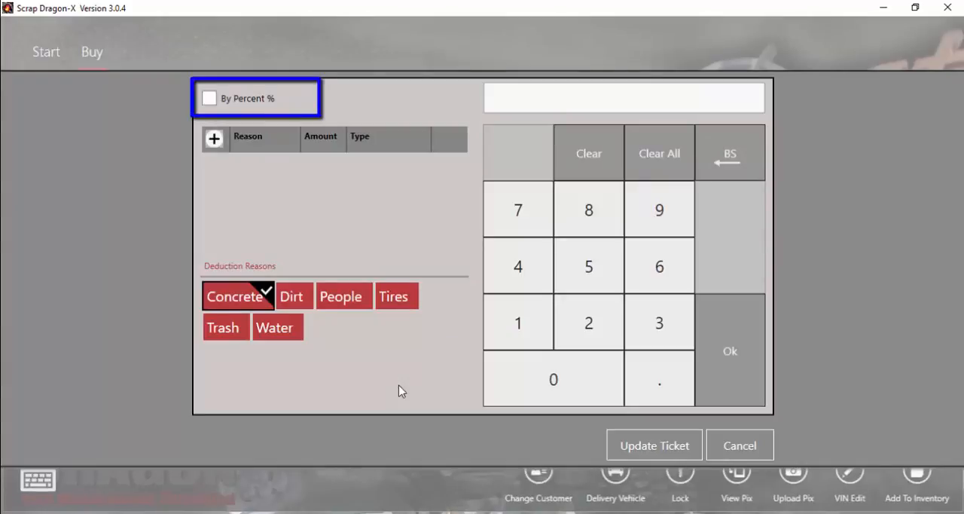
click(216, 138)
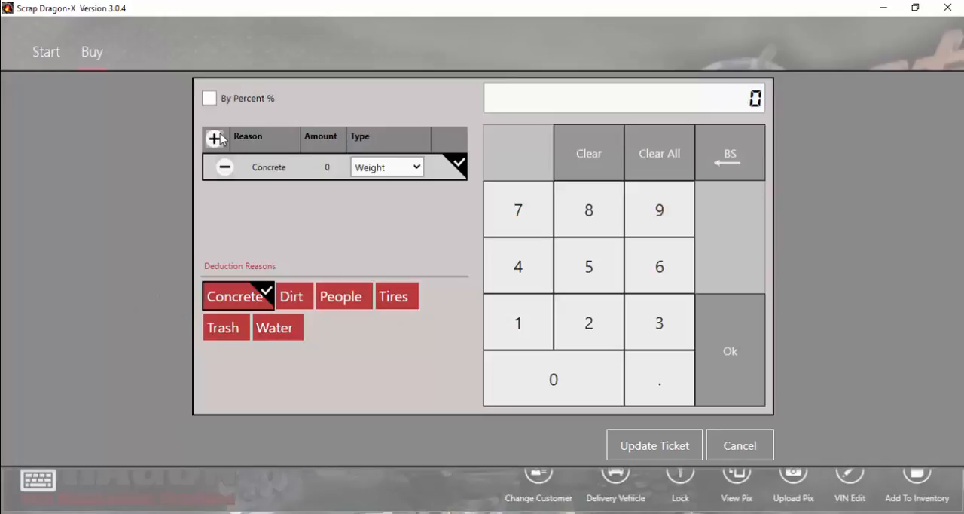
click(389, 302)
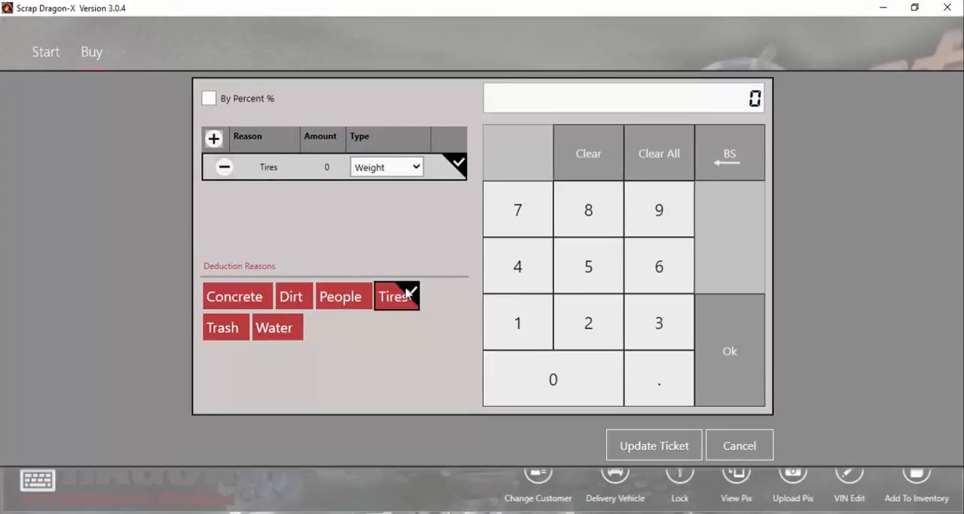
click(419, 175)
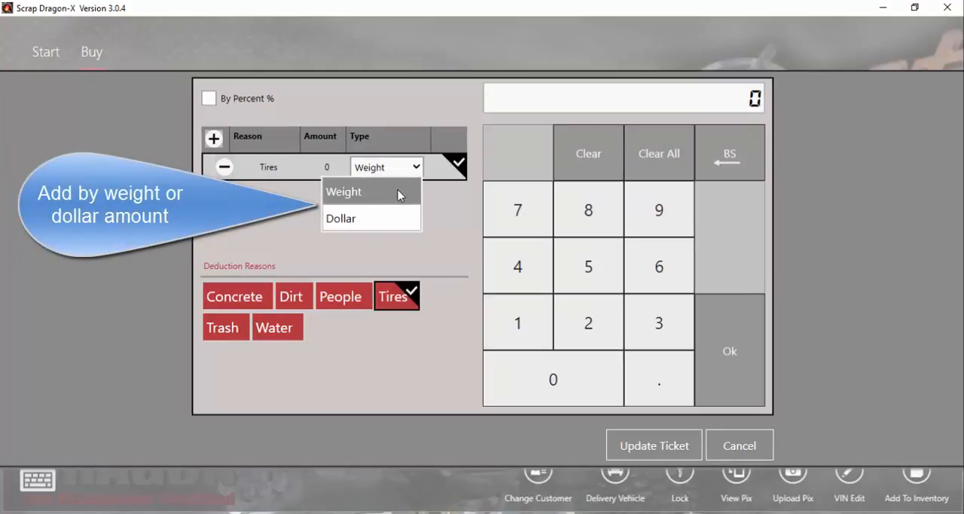
click(399, 195)
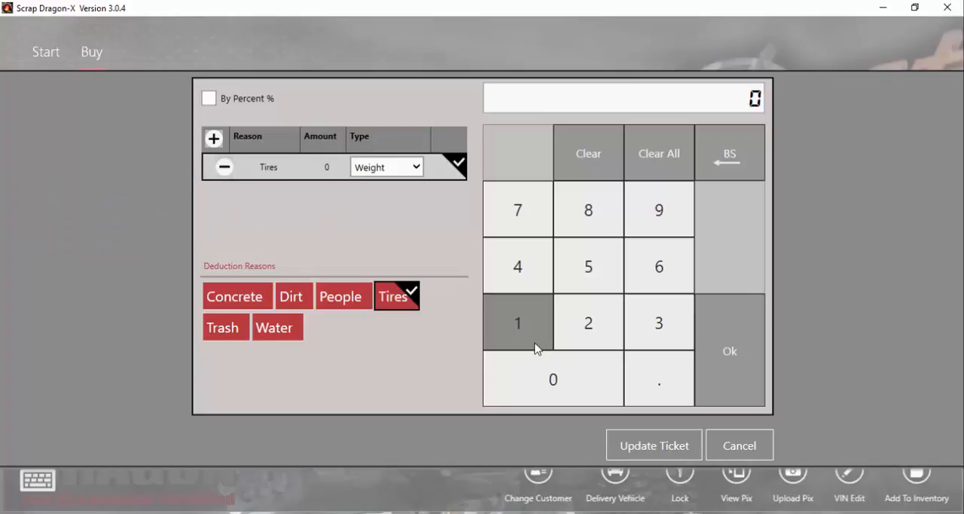
click(538, 347)
click(540, 368)
click(540, 370)
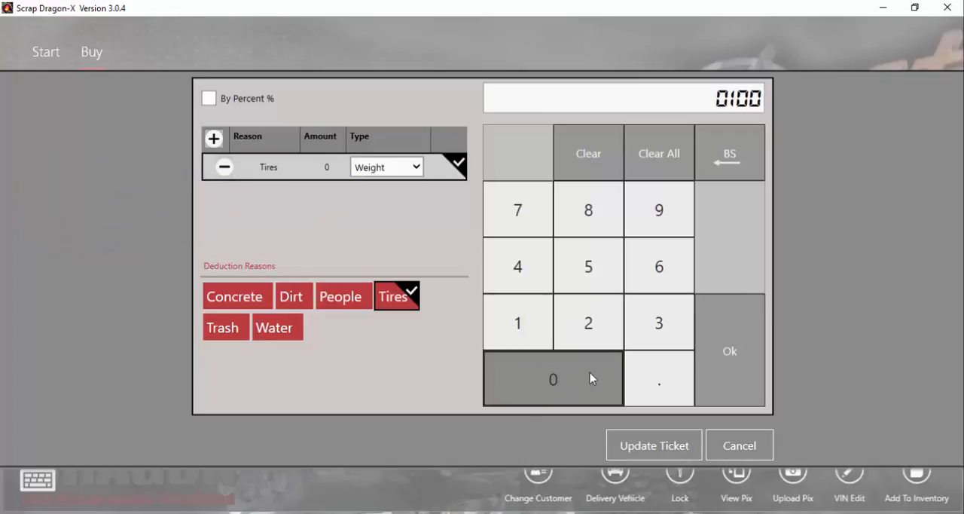
click(736, 361)
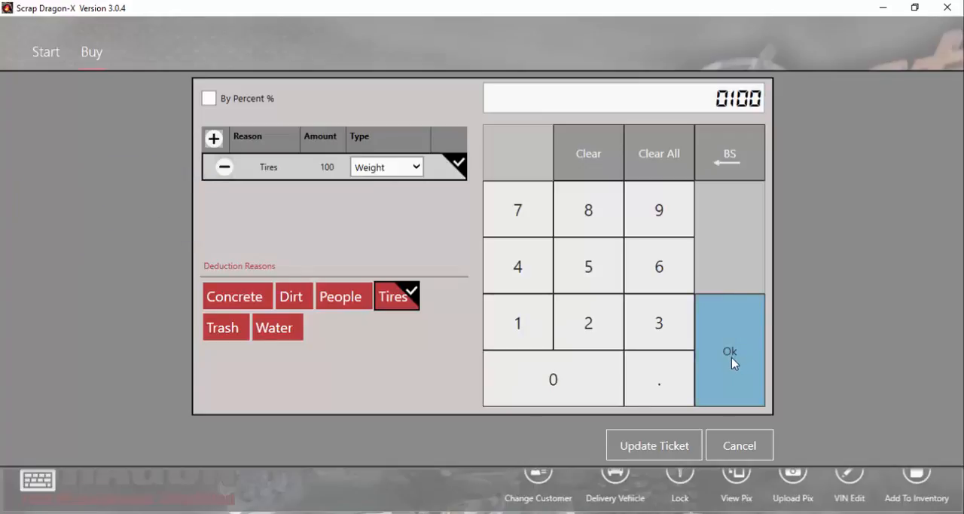
click(656, 445)
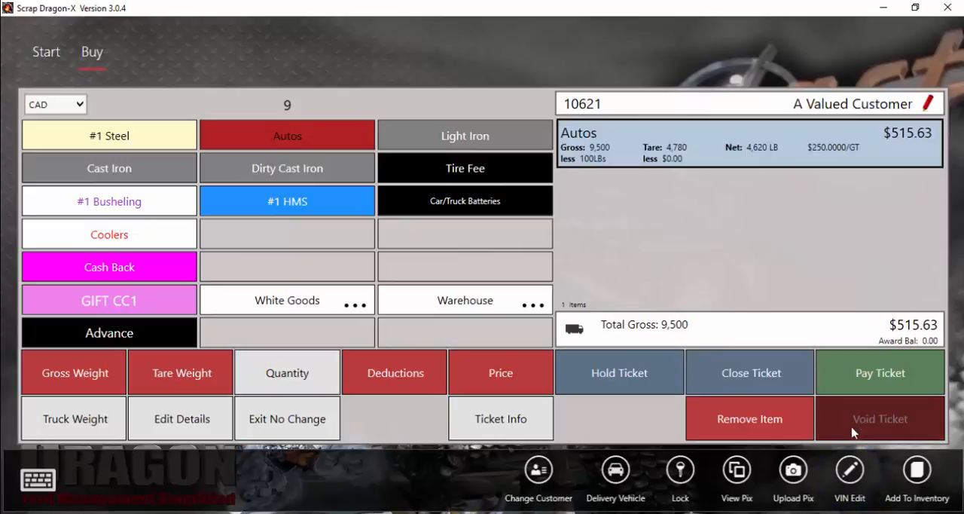
Try entering the vehicle's VIN for the Autos item, look at the color choices, and cancel the VIN edit.
click(849, 471)
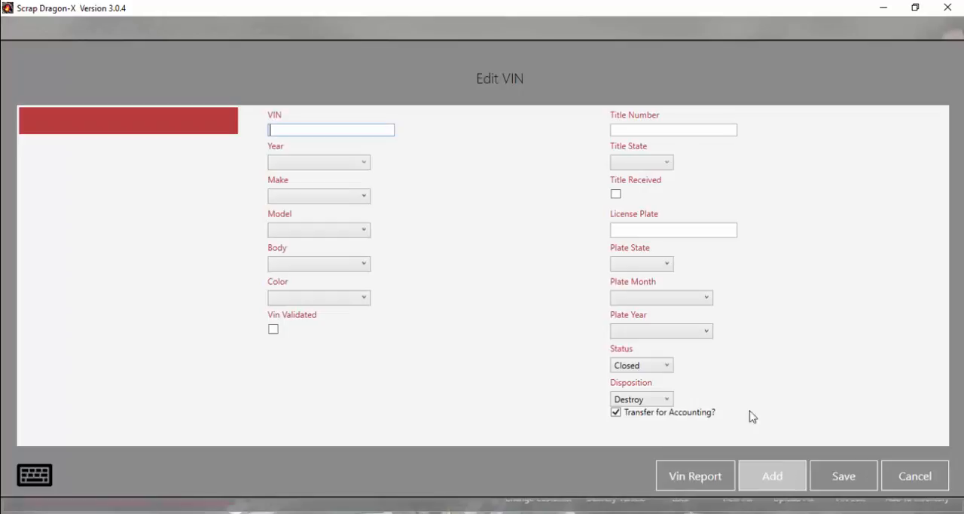
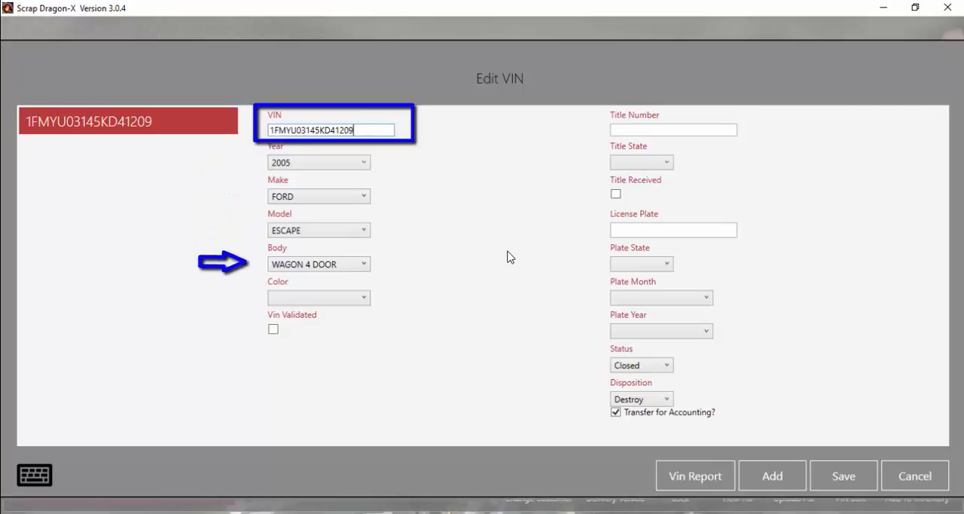
click(364, 298)
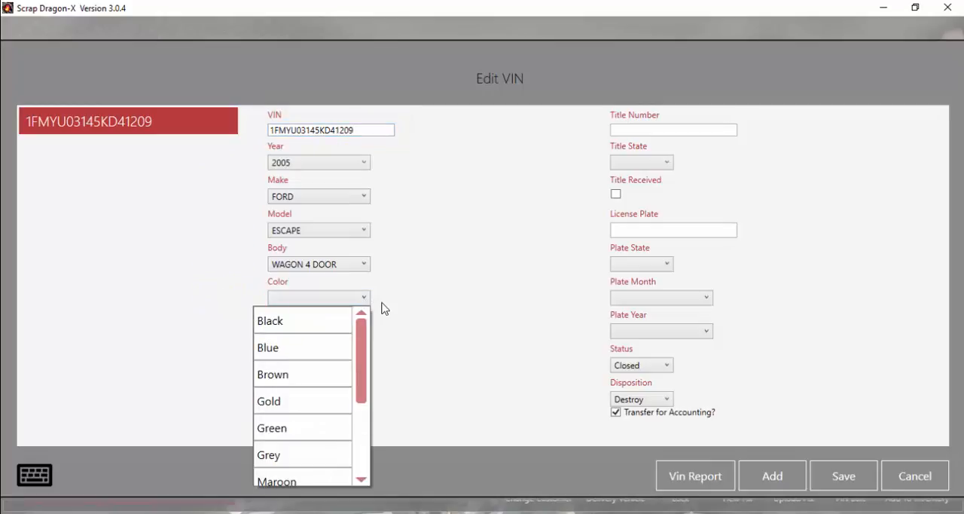
click(400, 324)
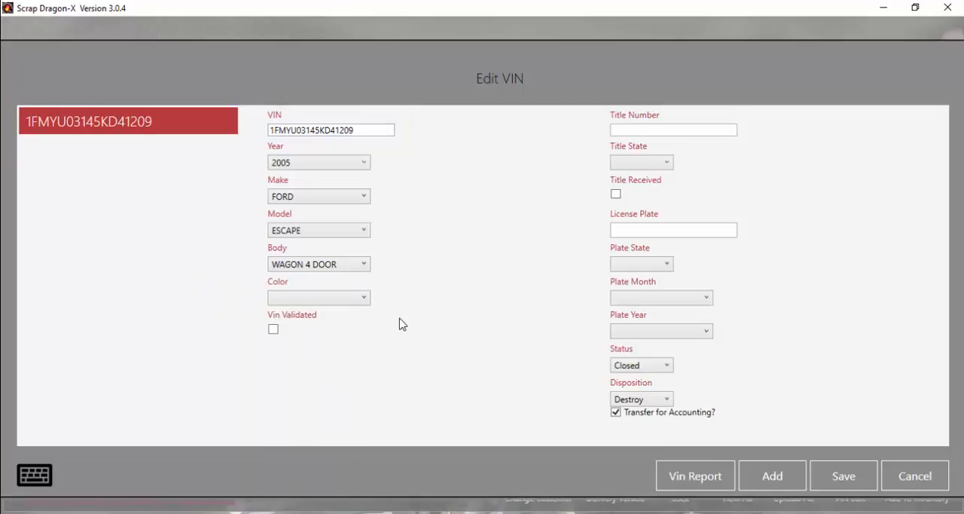
click(915, 481)
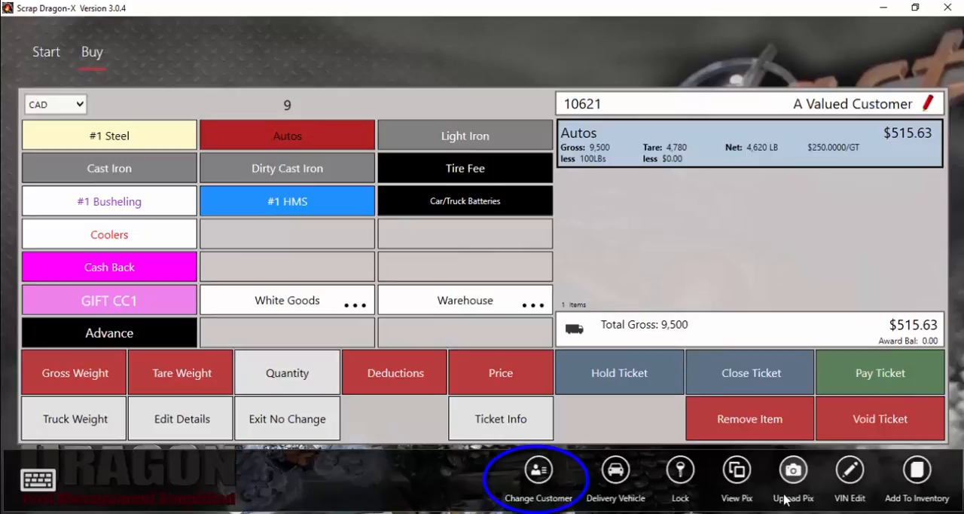
Change the ticket's customer to Blick INC, finding the company by searching for "bli".
click(546, 489)
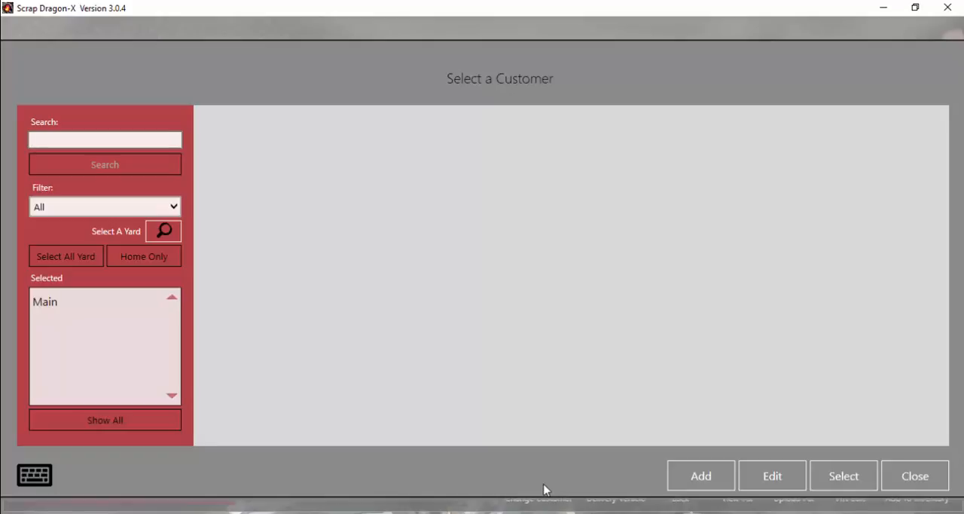
click(35, 475)
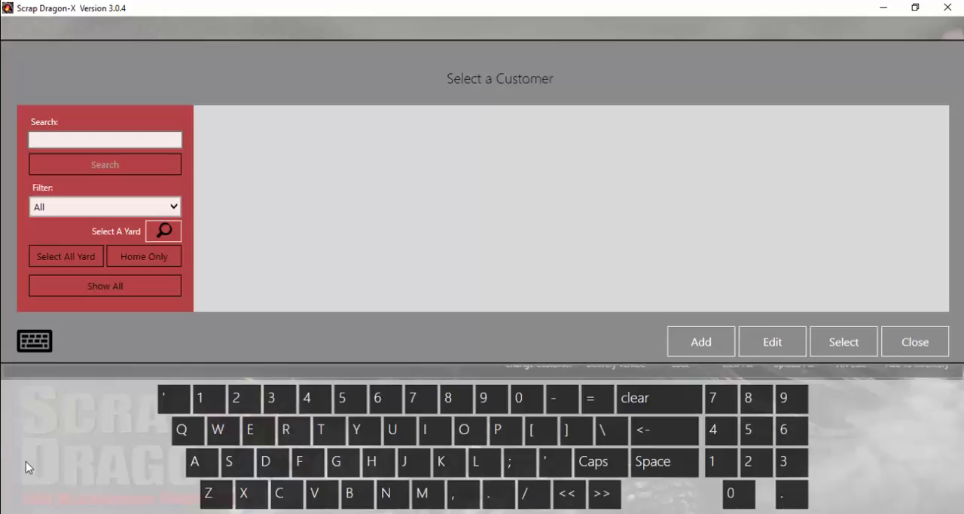
click(34, 341)
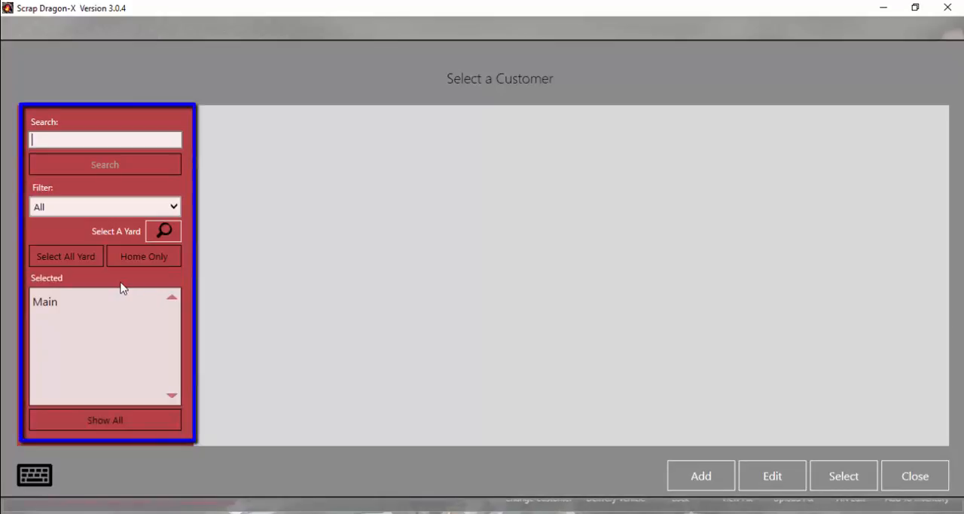
click(105, 207)
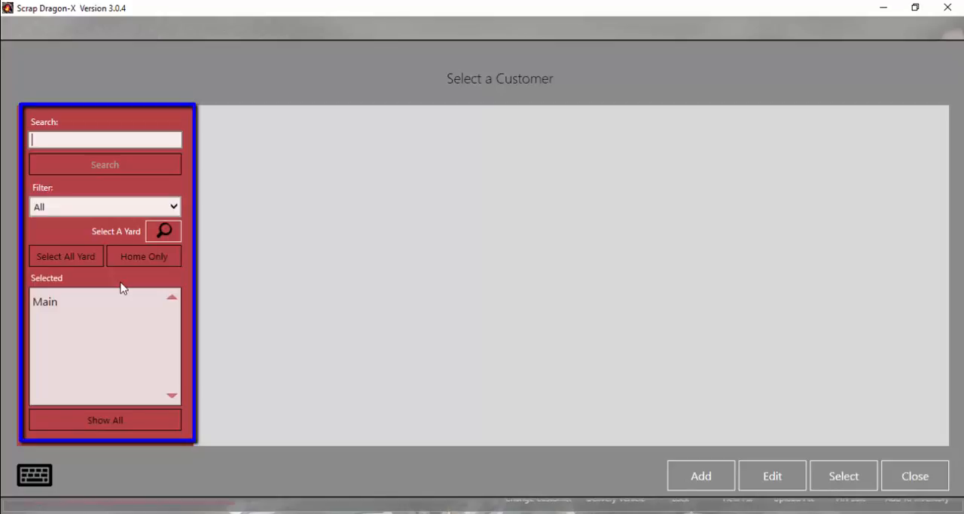
text(bli)
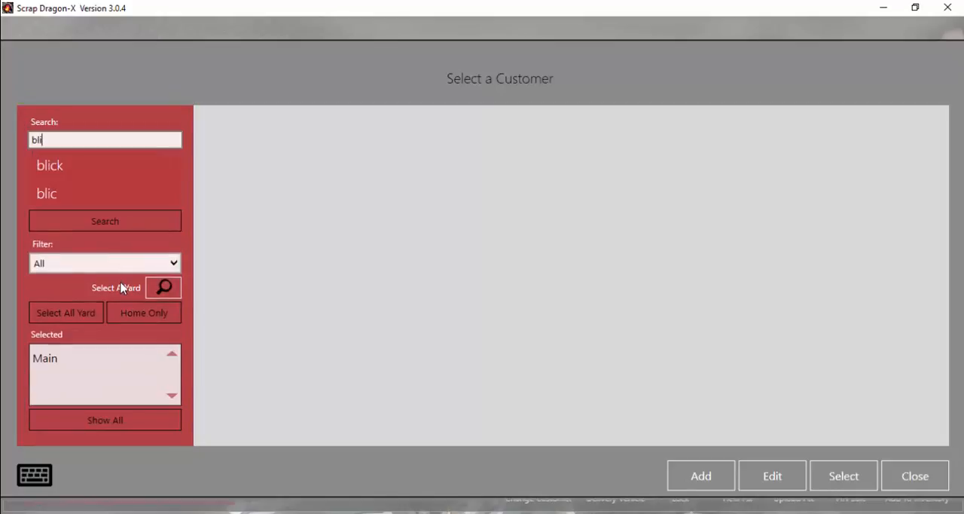
click(145, 227)
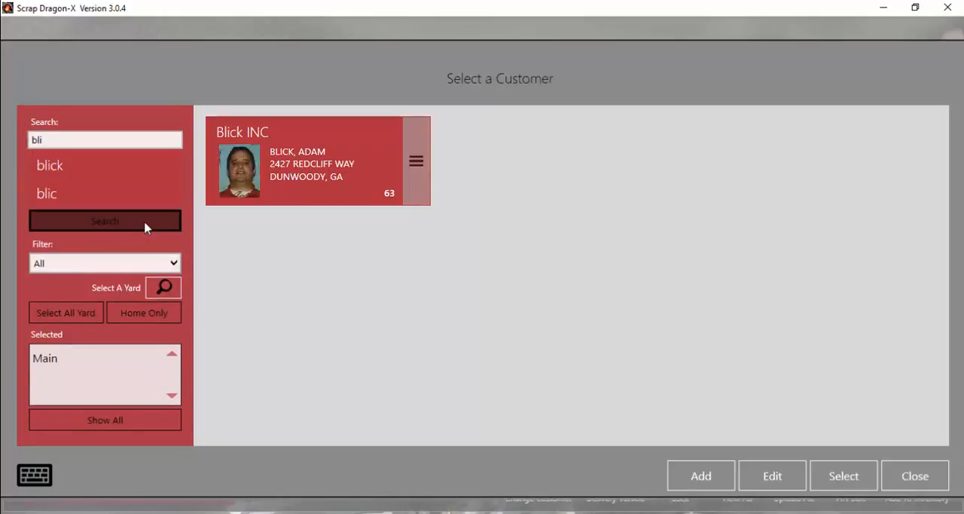
click(317, 163)
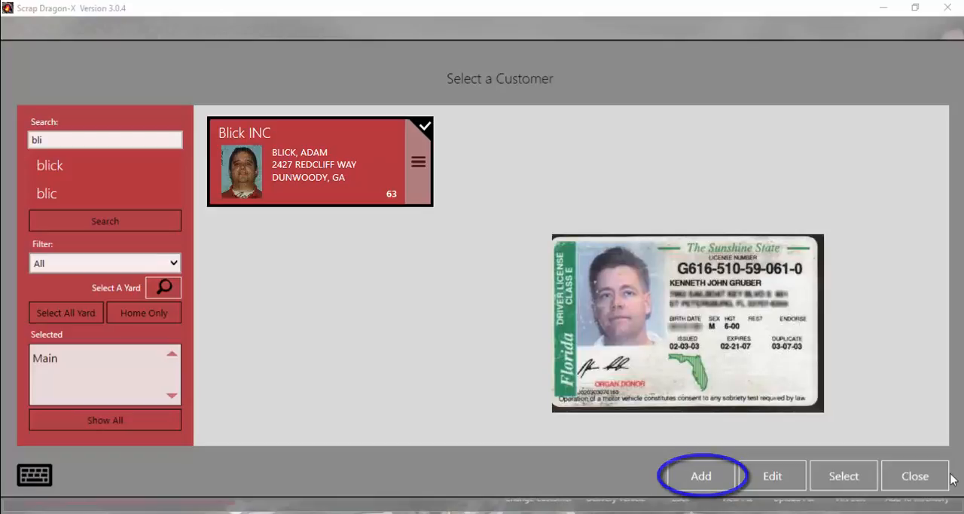
click(846, 473)
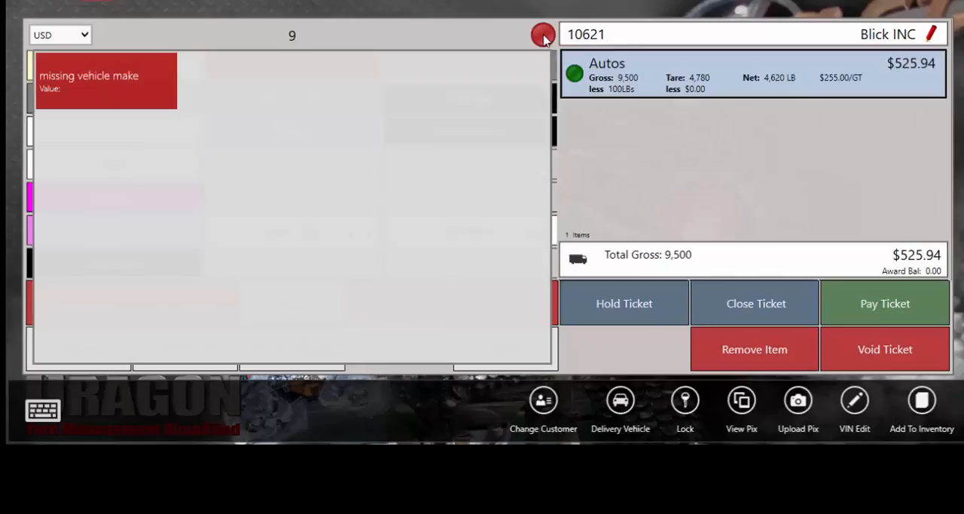
Assign the customer's white Chevrolet Silverado to the ticket as the delivery vehicle and save it.
click(543, 36)
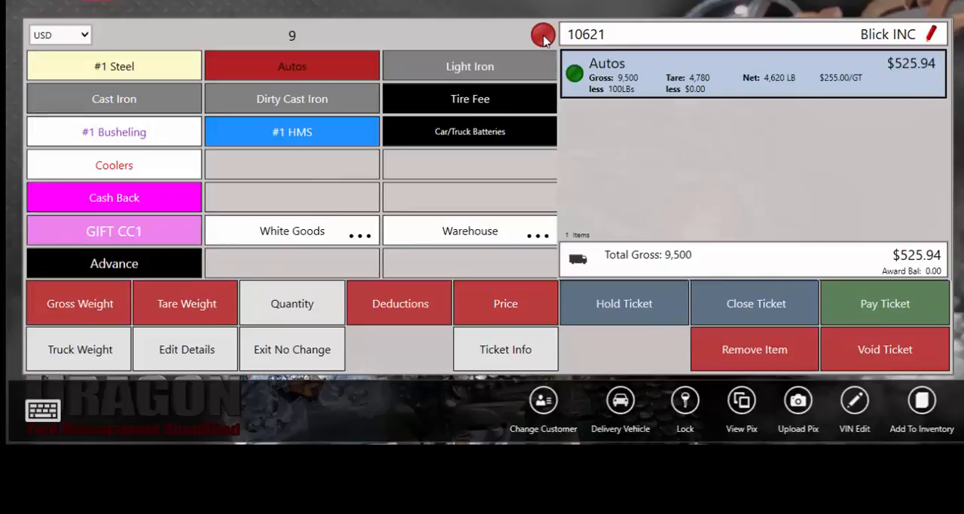
click(620, 409)
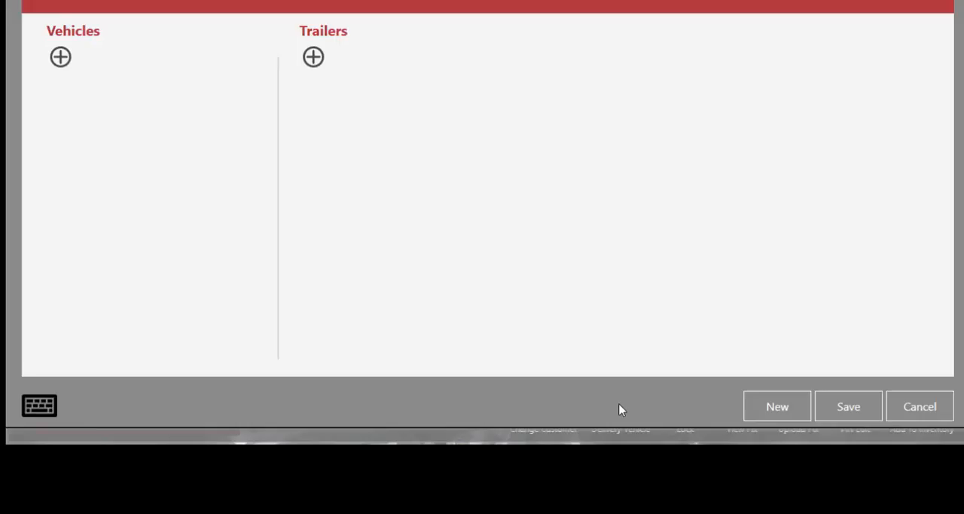
click(127, 280)
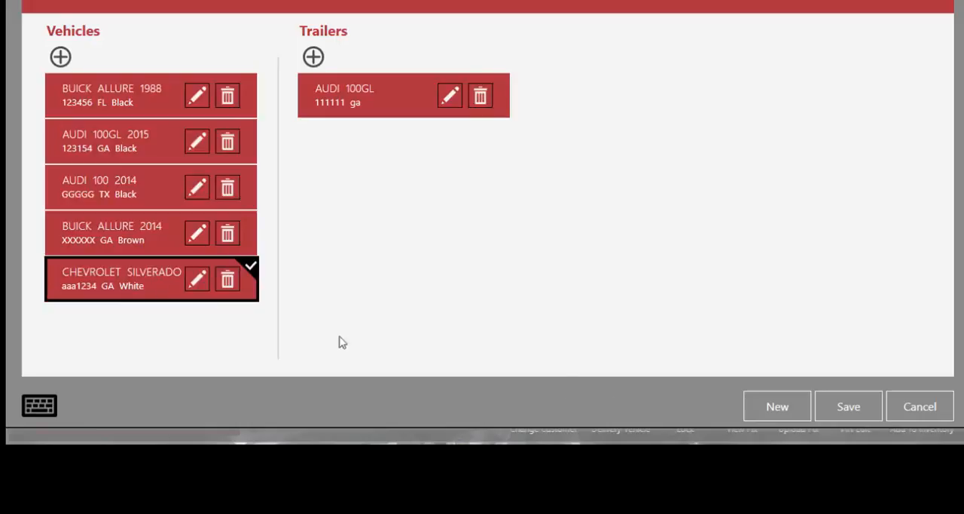
click(835, 416)
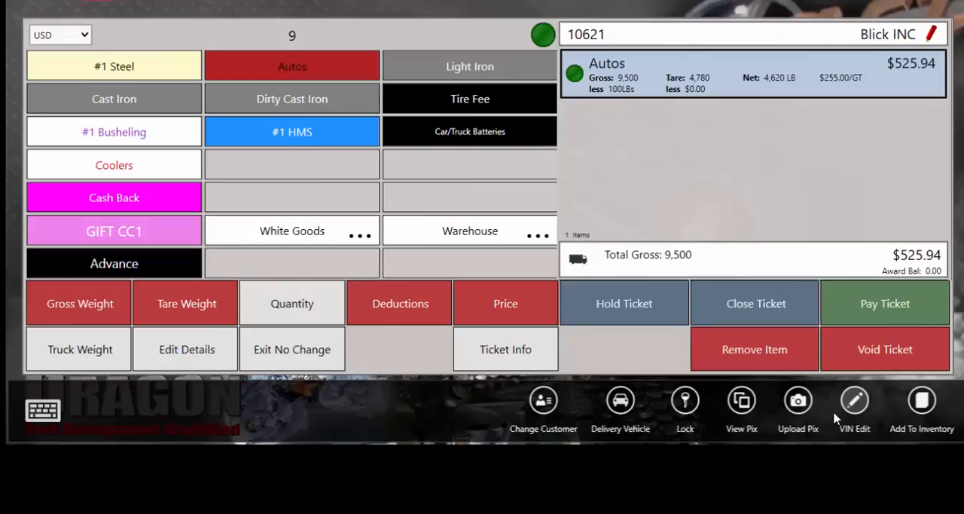
Start paying the ticket, set the Blick INC line's pay method to Check, and confirm payment of the line.
click(865, 304)
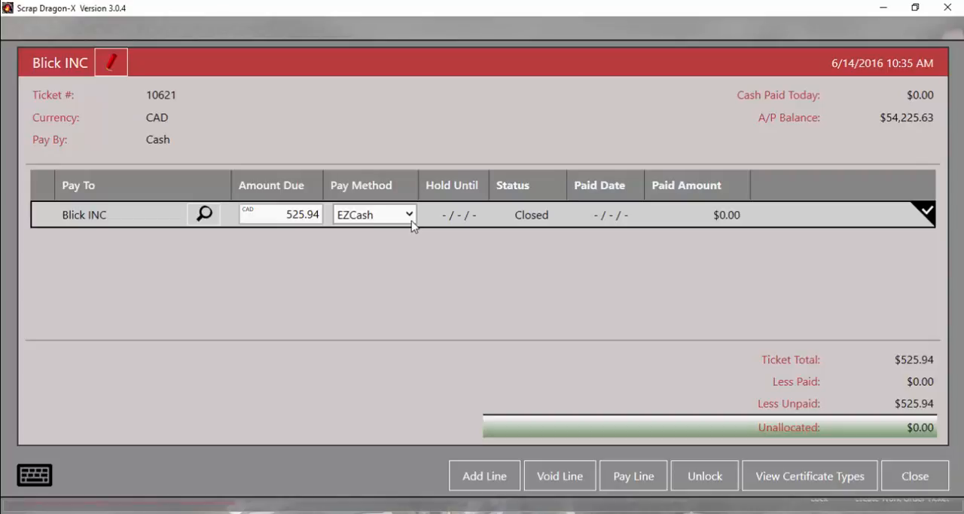
click(409, 218)
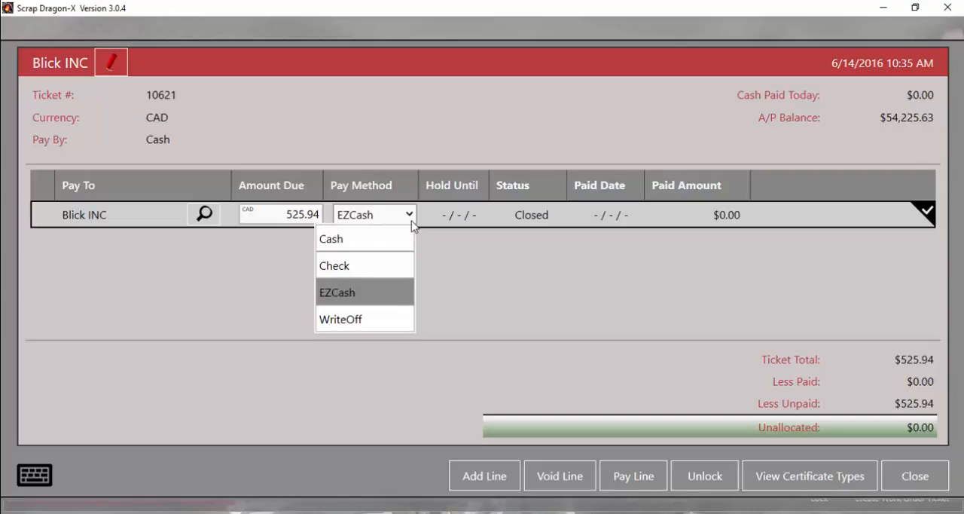
click(460, 269)
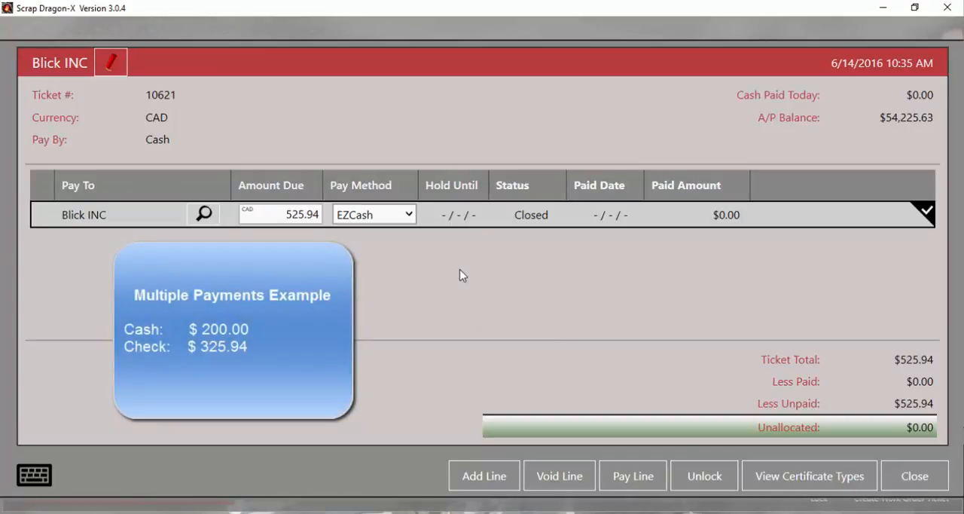
click(409, 216)
click(367, 268)
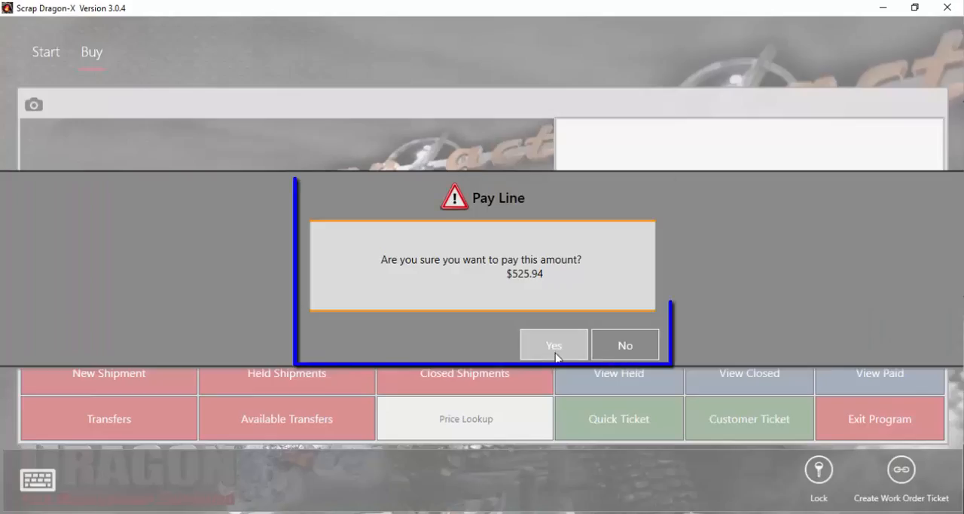
click(554, 348)
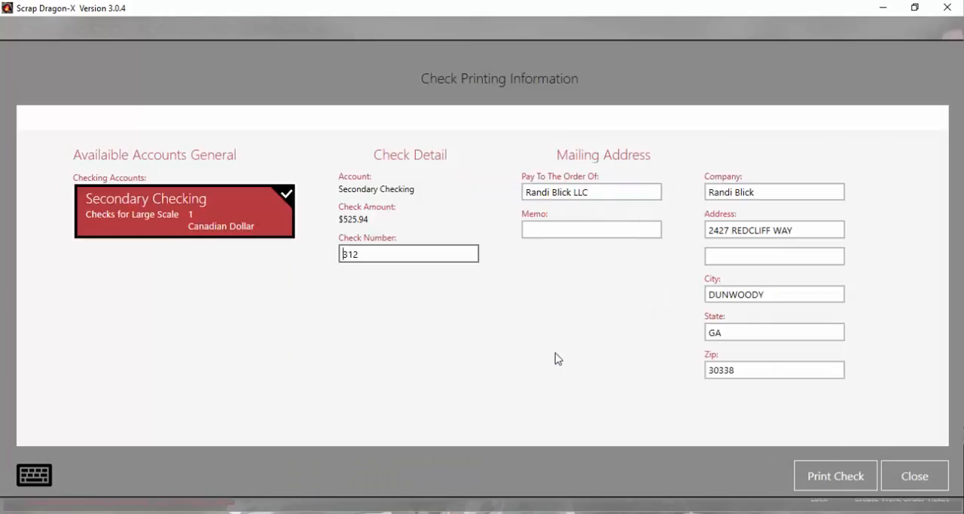